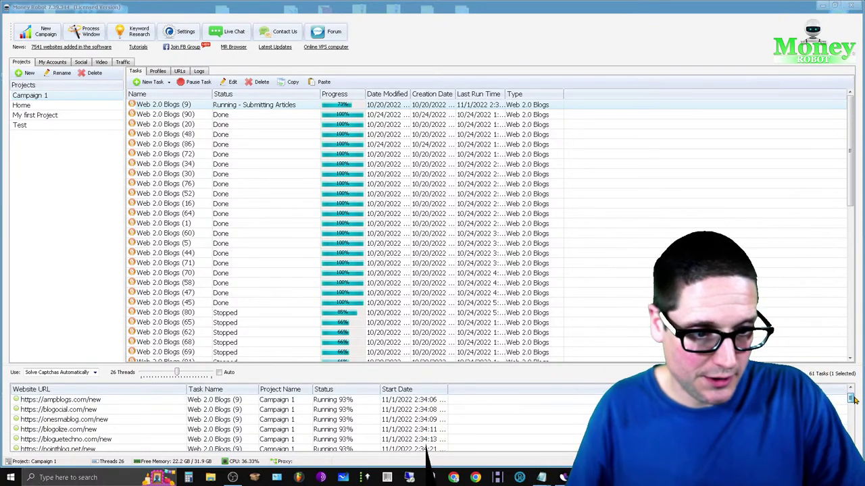
Step: Start a new tiered SEO campaign, then close it without creating it
{"action": "left_click_drag", "start_coordinate": [854, 400], "coordinate": [856, 428]}
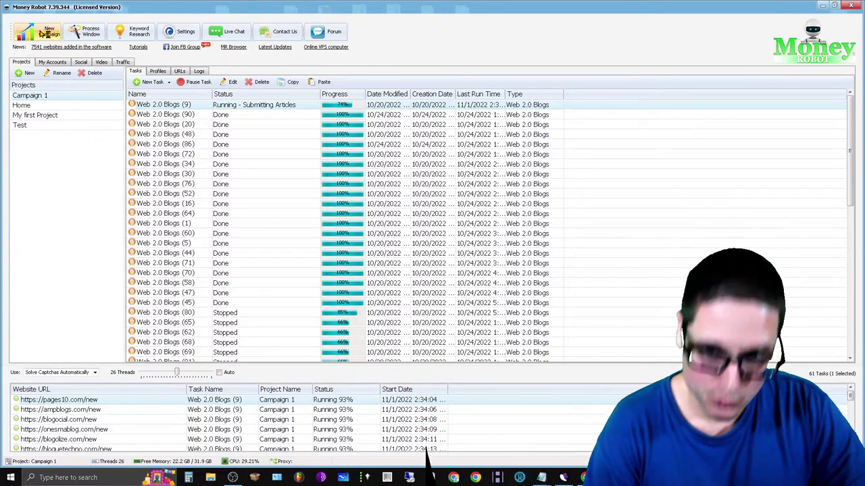
{"action": "left_click", "coordinate": [37, 32]}
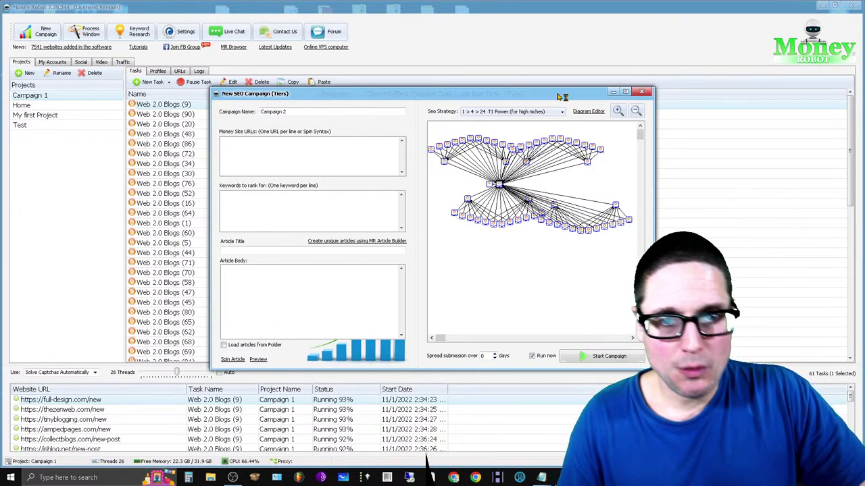
{"action": "mouse_move", "coordinate": [559, 96]}
{"action": "left_mouse_down"}
{"action": "mouse_move", "coordinate": [529, 95]}
{"action": "mouse_move", "coordinate": [516, 146]}
{"action": "left_mouse_up"}
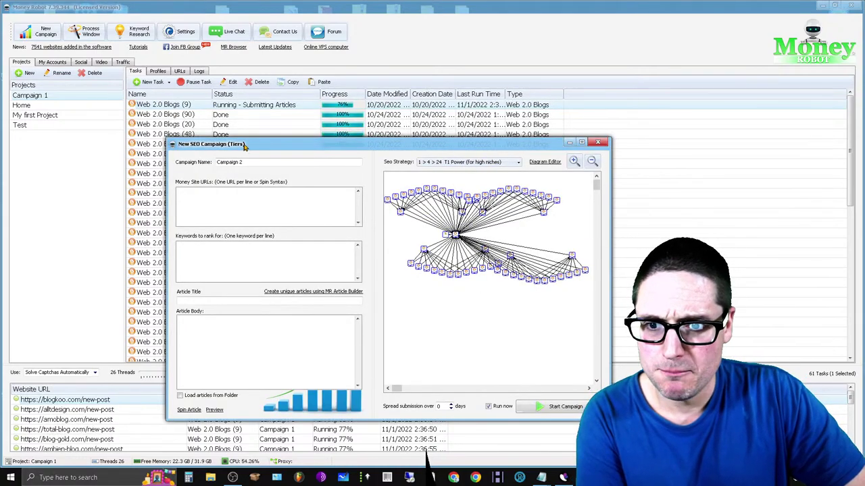
{"action": "left_click", "coordinate": [223, 220]}
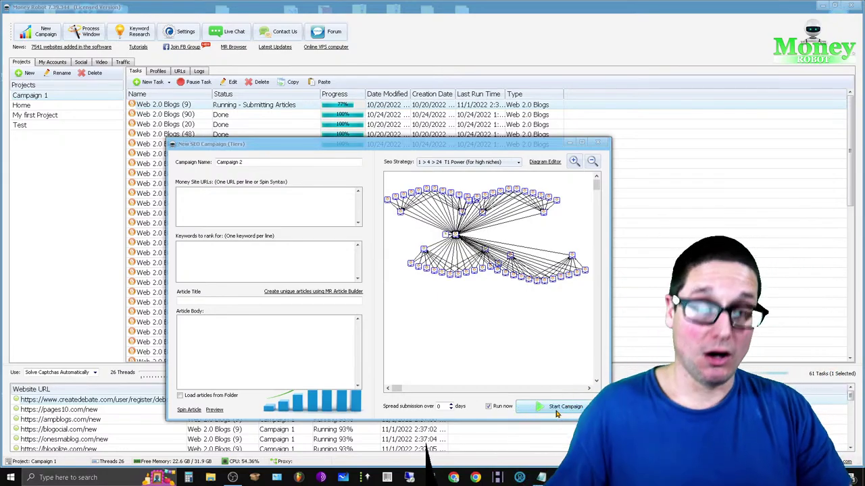
{"action": "left_click", "coordinate": [598, 143]}
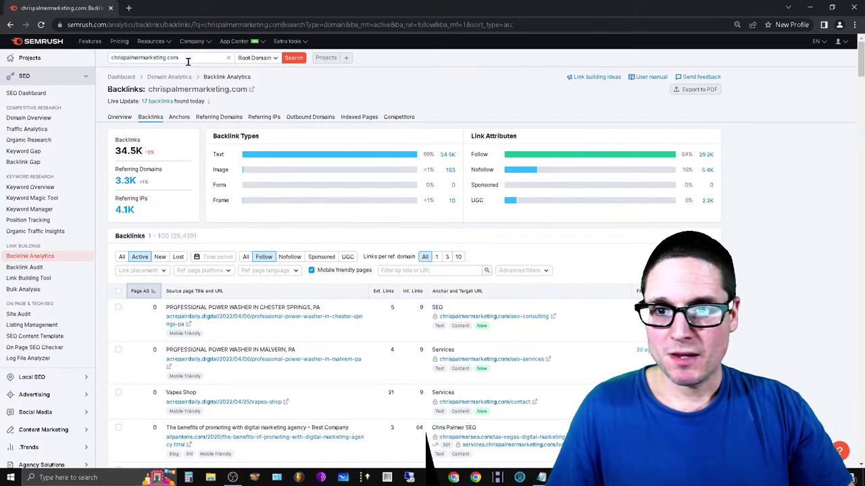
Step: Highlight the analysed domain in the browser search field, then cycle between windows
{"action": "left_click", "coordinate": [187, 59]}
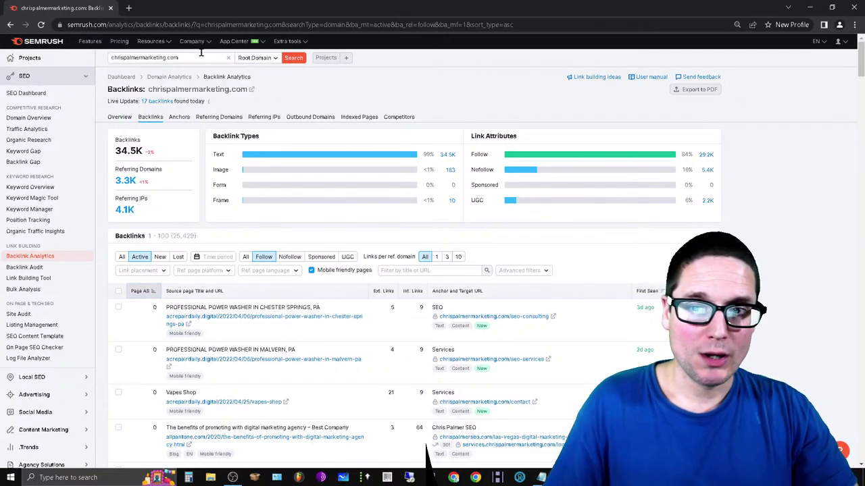
{"action": "left_click", "coordinate": [194, 57]}
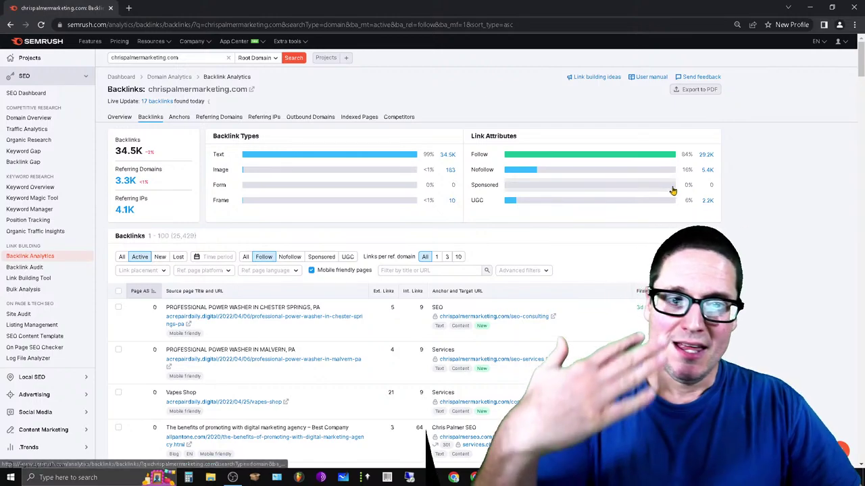
{"action": "left_click", "coordinate": [809, 6]}
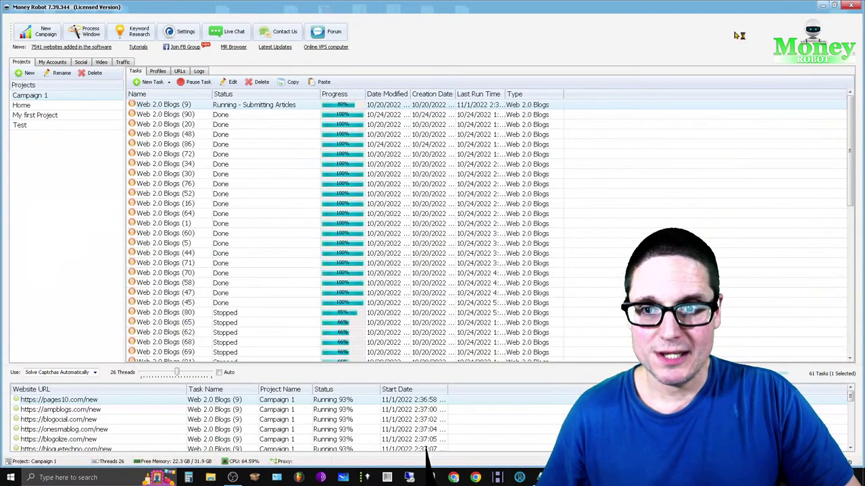
{"action": "left_click", "coordinate": [818, 6]}
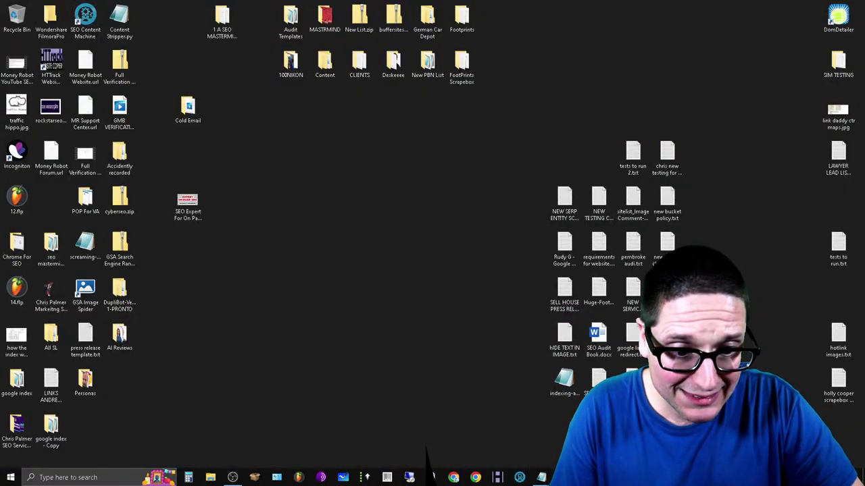
{"action": "left_click", "coordinate": [556, 436]}
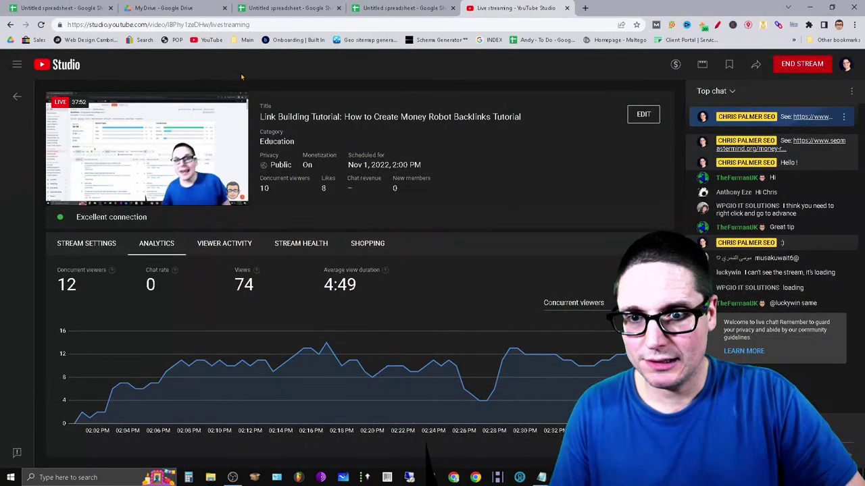
Step: Select the full link tag text in spreadsheet cell A1
{"action": "left_click", "coordinate": [403, 7]}
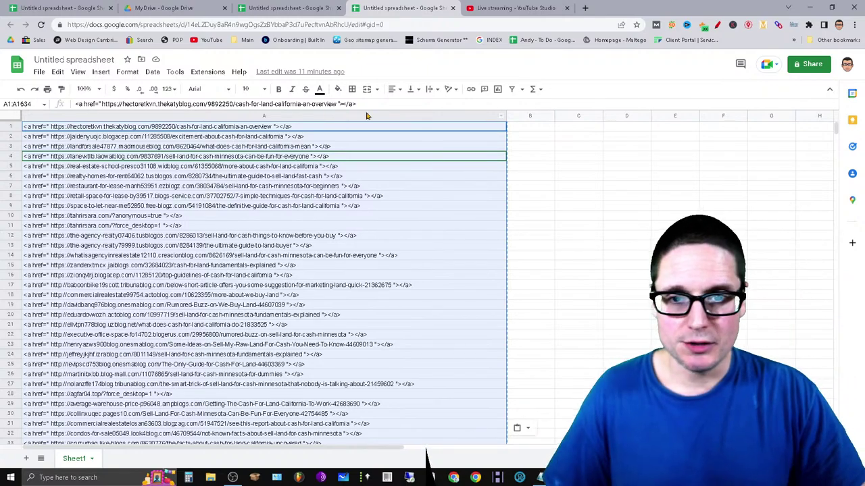
{"action": "mouse_move", "coordinate": [356, 104]}
{"action": "left_mouse_down"}
{"action": "mouse_move", "coordinate": [258, 118]}
{"action": "mouse_move", "coordinate": [59, 116]}
{"action": "left_mouse_up"}
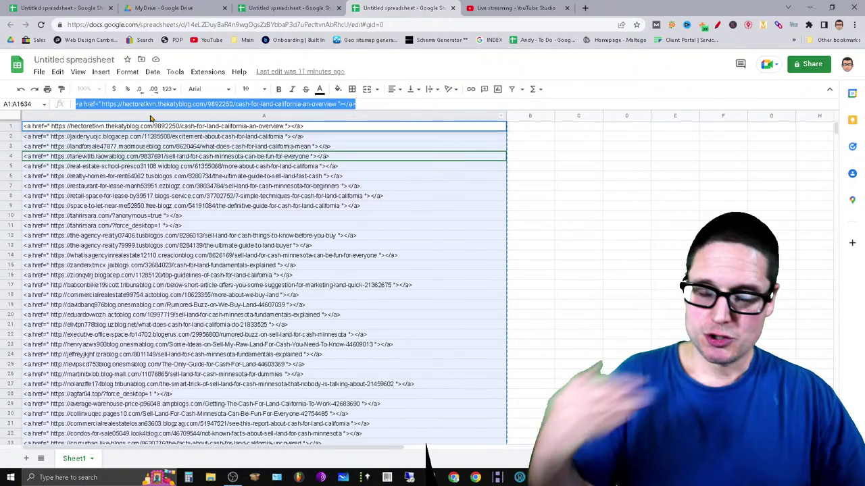
{"action": "left_click", "coordinate": [383, 102]}
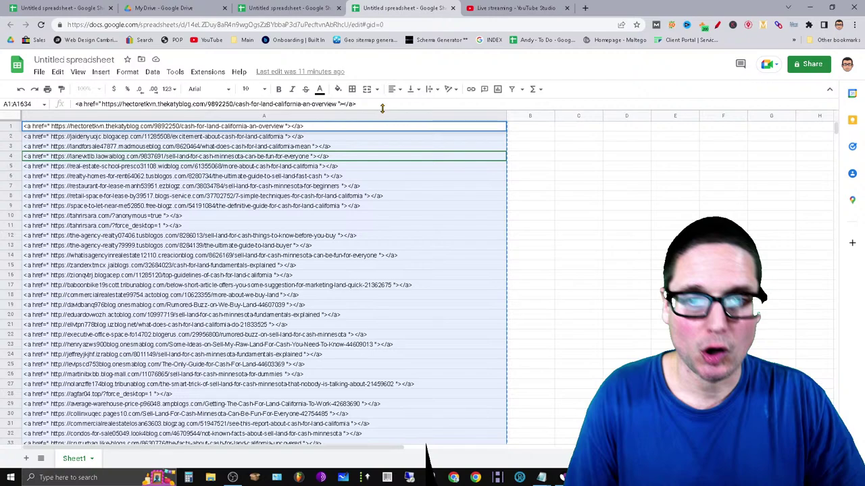
{"action": "left_click_drag", "start_coordinate": [381, 102], "coordinate": [50, 118]}
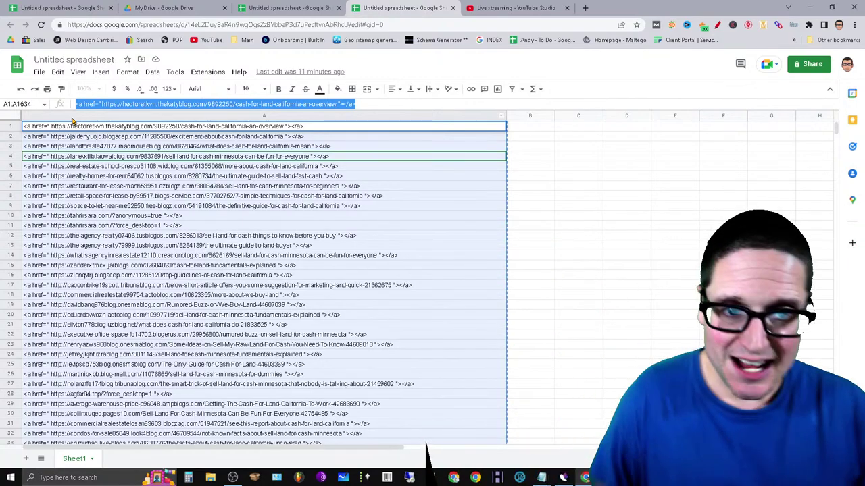
{"action": "left_click", "coordinate": [816, 6]}
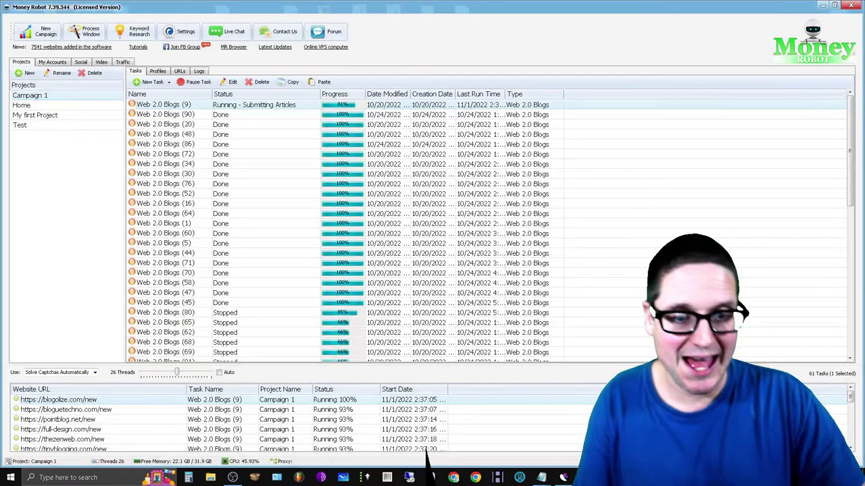
Step: Reduce the Web 2.0 Blogs (90) task's threads from 26 to 12
{"action": "key", "text": "alt+Tab"}
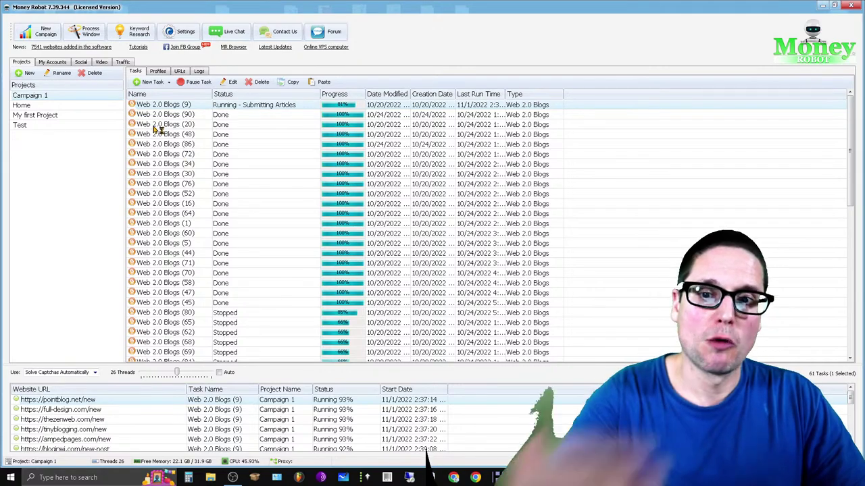
{"action": "left_click", "coordinate": [147, 116]}
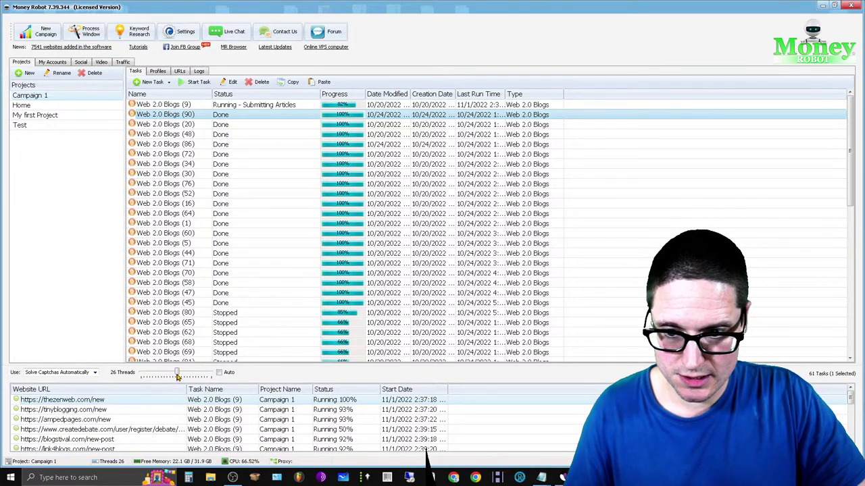
{"action": "left_click_drag", "start_coordinate": [177, 376], "coordinate": [158, 377]}
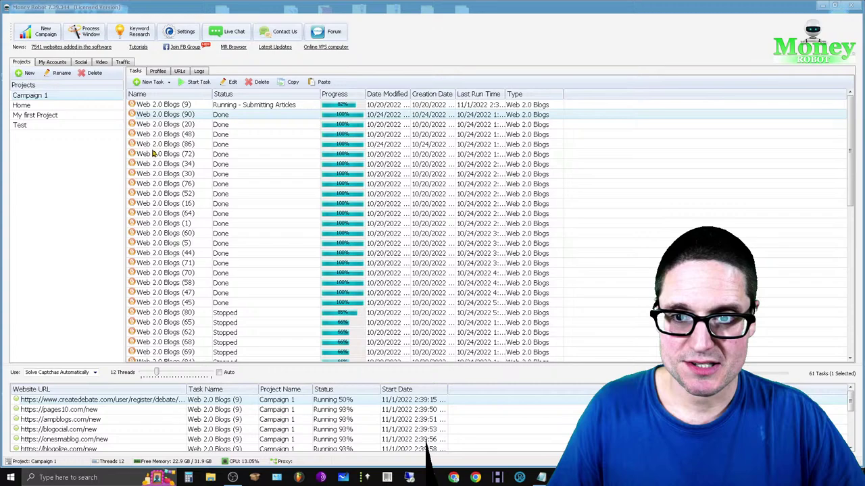
{"action": "right_click", "coordinate": [160, 115]}
{"action": "left_click", "coordinate": [179, 130]}
{"action": "left_click", "coordinate": [453, 270]}
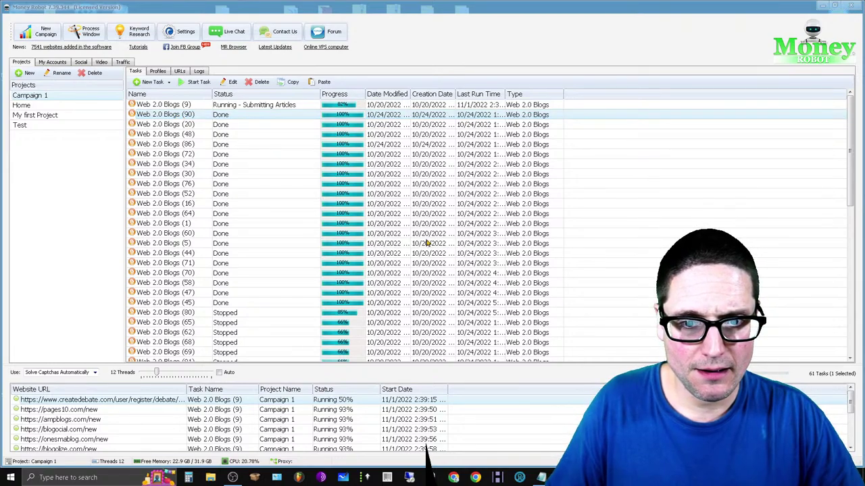
{"action": "left_click", "coordinate": [460, 269]}
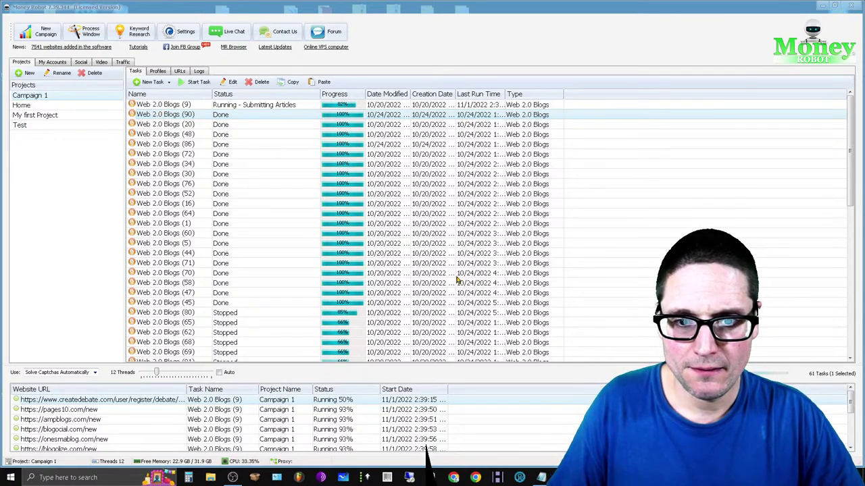
{"action": "right_click", "coordinate": [262, 116]}
{"action": "left_click", "coordinate": [306, 130]}
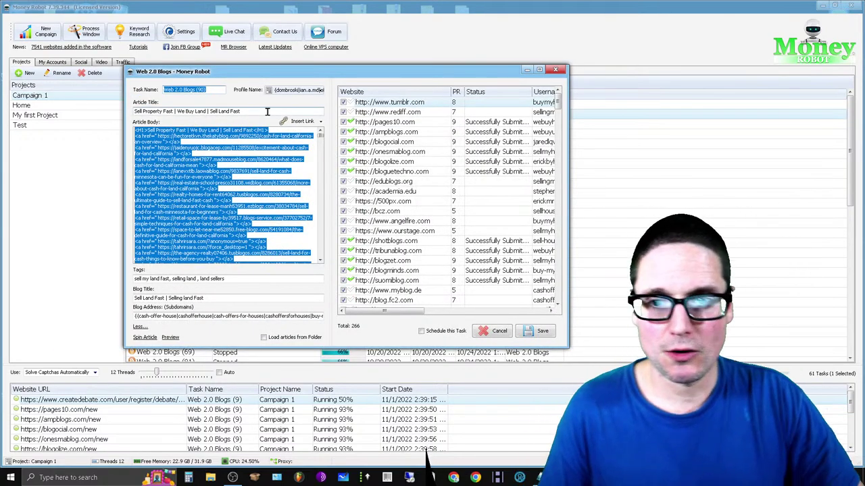
{"action": "left_click_drag", "start_coordinate": [267, 111], "coordinate": [213, 110]}
{"action": "left_click", "coordinate": [134, 139]}
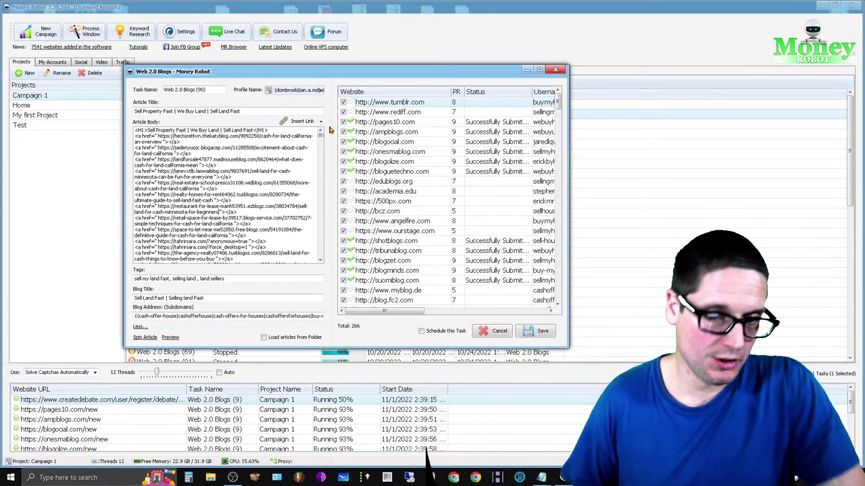
{"action": "left_click", "coordinate": [321, 122]}
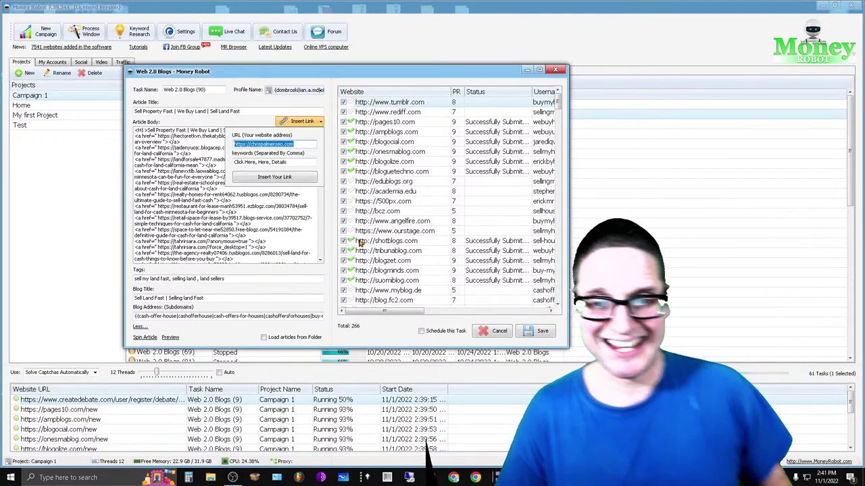
{"action": "left_click", "coordinate": [555, 71]}
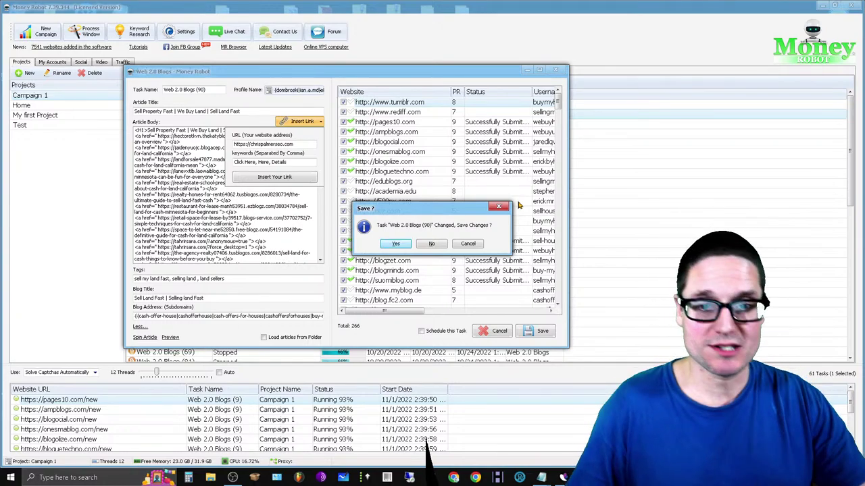
{"action": "left_click", "coordinate": [468, 244]}
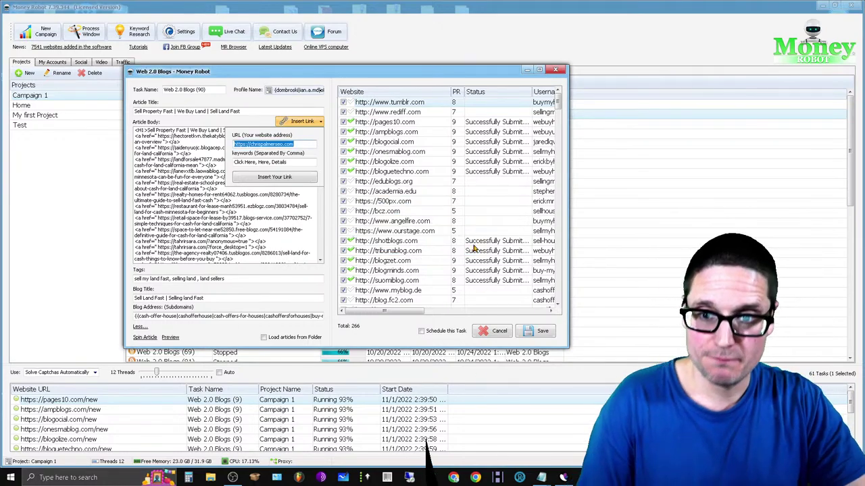
{"action": "left_click", "coordinate": [494, 332]}
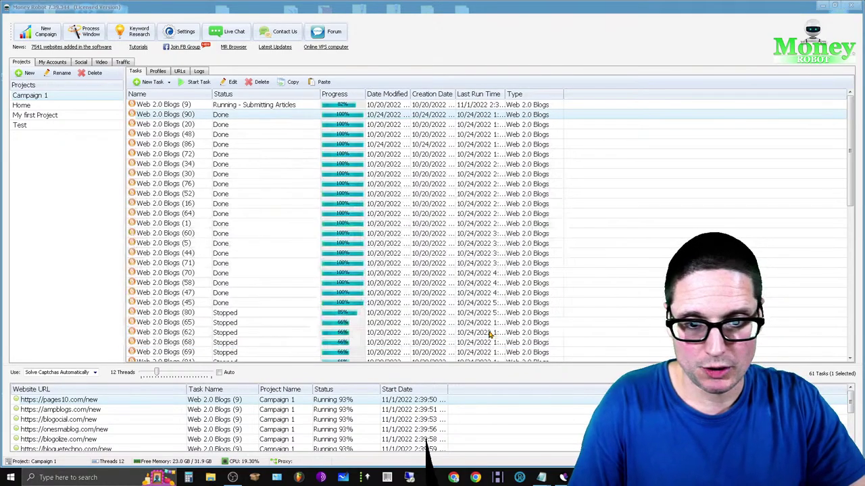
{"action": "left_click", "coordinate": [279, 108]}
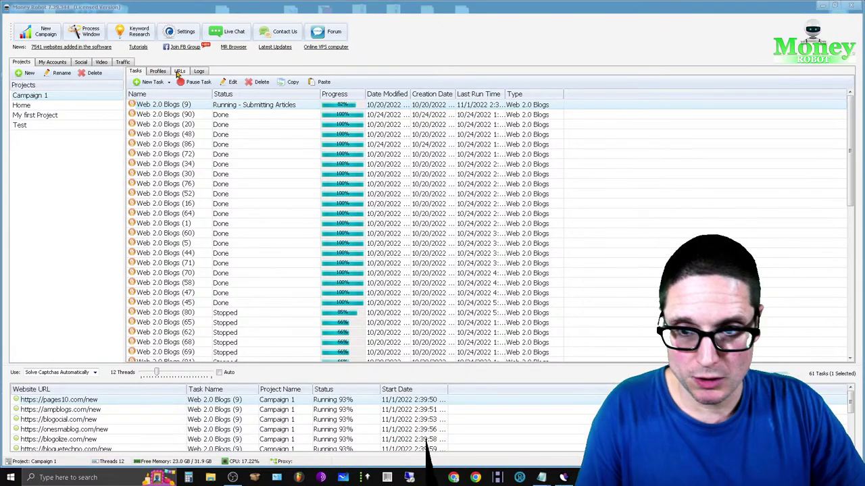
Step: Show the posted URLs list scrolled to the bottom and set threads to 20
{"action": "left_click", "coordinate": [179, 71]}
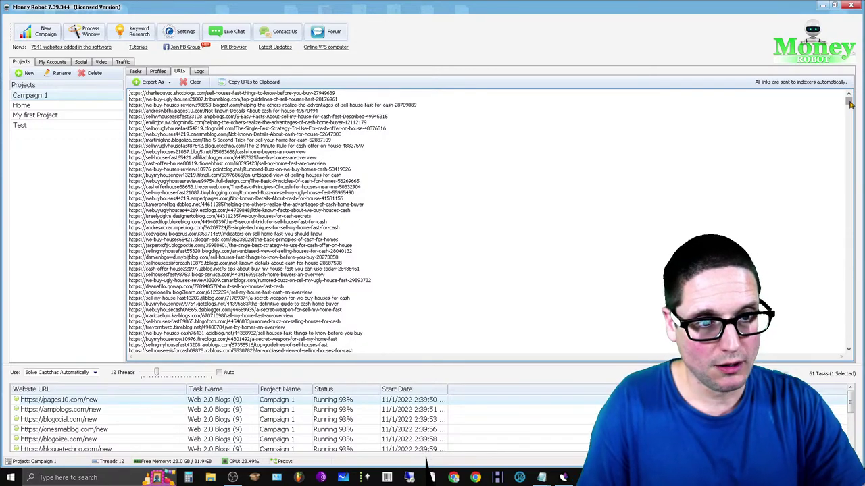
{"action": "left_click_drag", "start_coordinate": [850, 103], "coordinate": [850, 343]}
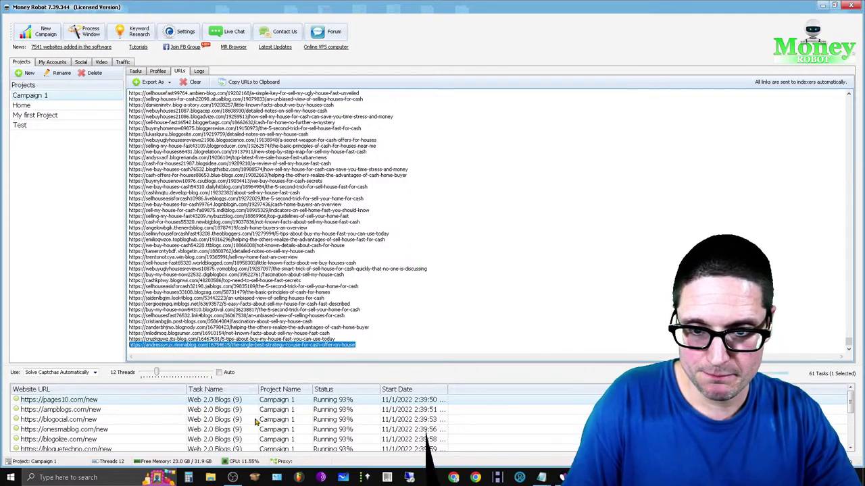
{"action": "left_click", "coordinate": [159, 373]}
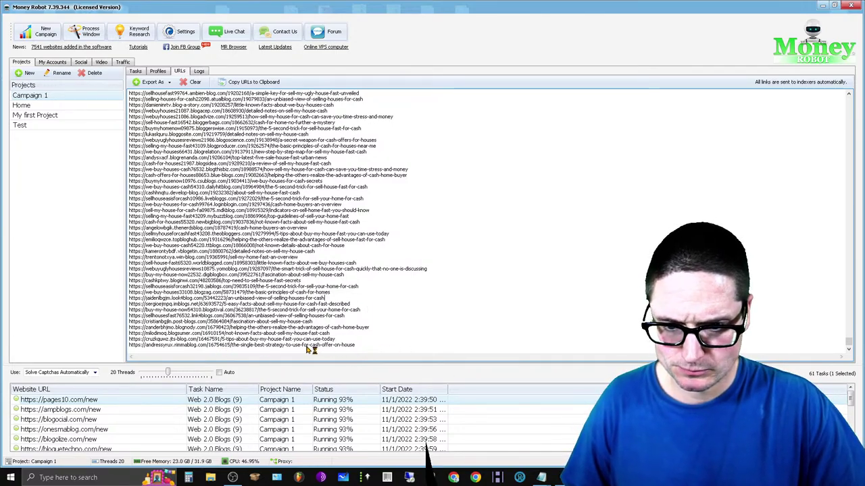
Step: Copy the last posted blog URL and switch to Chrome
{"action": "left_click_drag", "start_coordinate": [298, 351], "coordinate": [196, 336]}
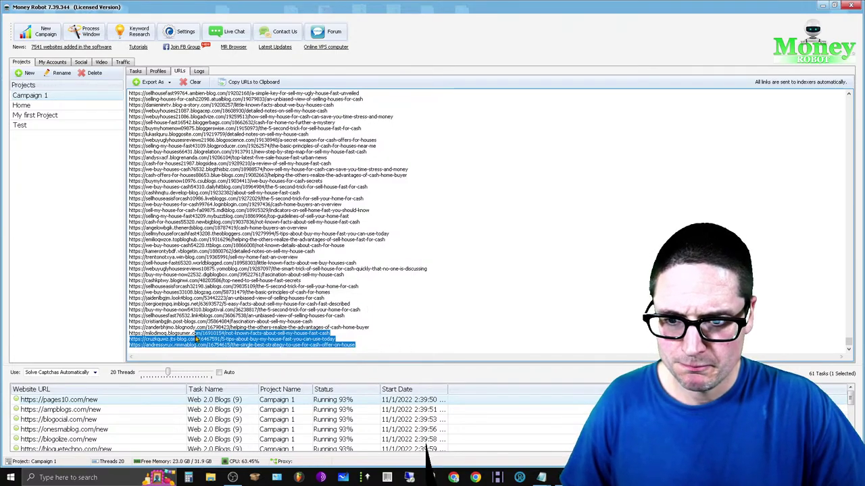
{"action": "left_click", "coordinate": [162, 348]}
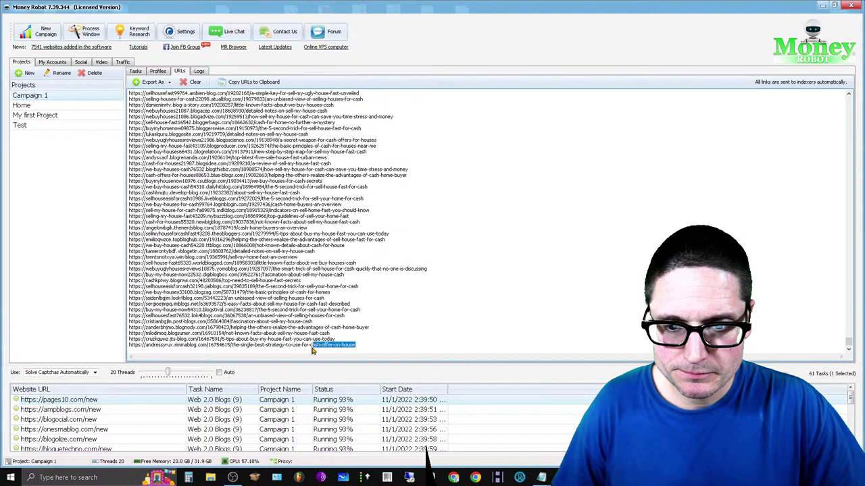
{"action": "right_click", "coordinate": [150, 346]}
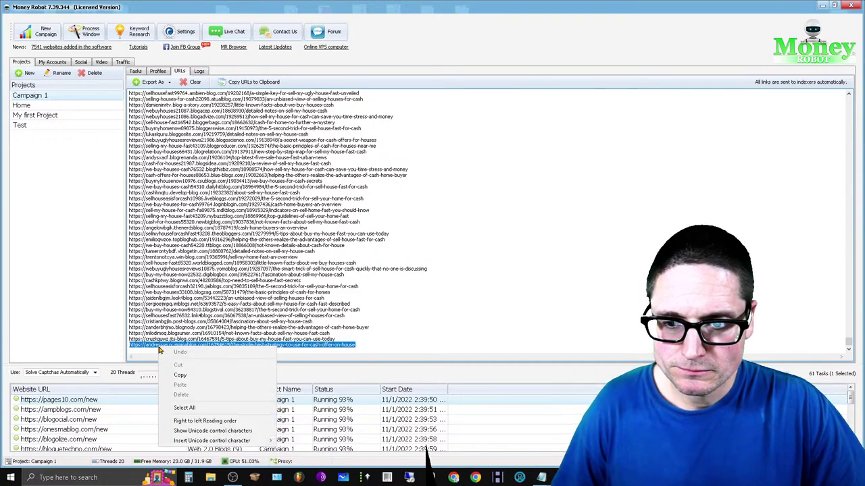
{"action": "left_click", "coordinate": [196, 379]}
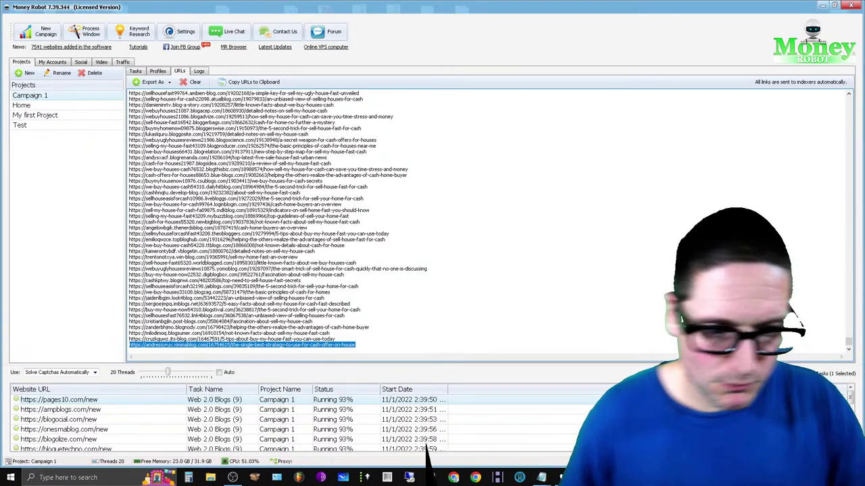
{"action": "key", "text": "alt+Tab"}
Step: Load the copied blog post in a new tab and scroll through its links
{"action": "left_click", "coordinate": [585, 6]}
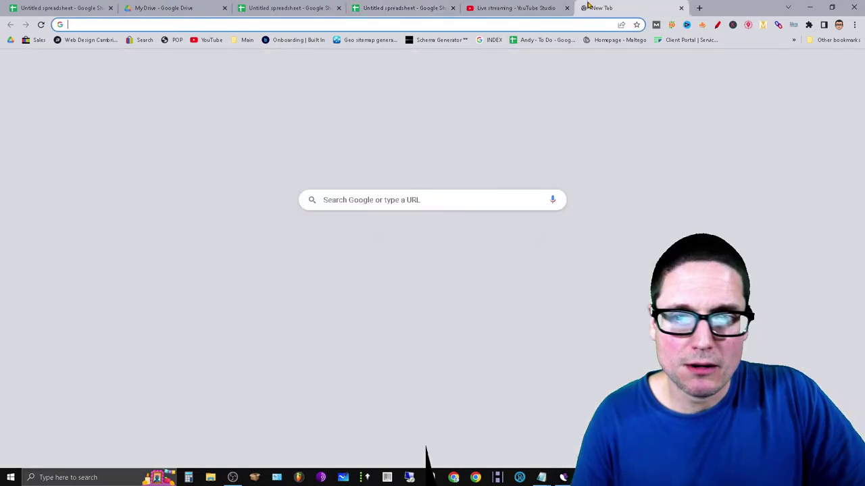
{"action": "type", "text": "https://andressyrux.rimmablog.com/16754615/the-single-best-strategy-to-use-for-cash-offer-on-house"}
{"action": "key", "text": "Return"}
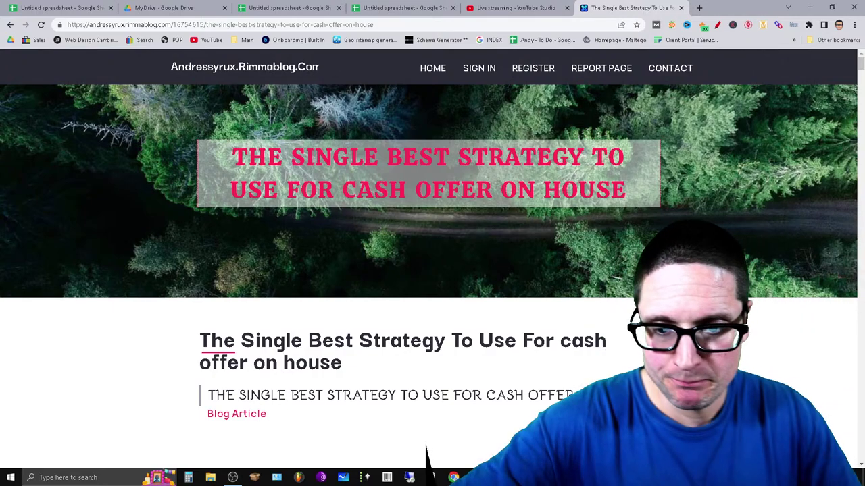
{"action": "scroll", "coordinate": [641, 334], "scroll_direction": "down", "scroll_amount": 2}
{"action": "scroll", "coordinate": [513, 313], "scroll_direction": "down", "scroll_amount": 4}
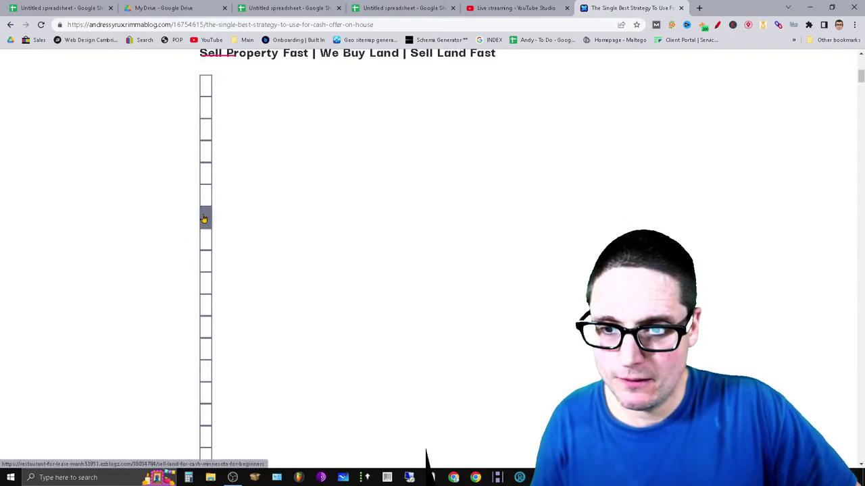
{"action": "scroll", "coordinate": [182, 368], "scroll_direction": "down", "scroll_amount": 2}
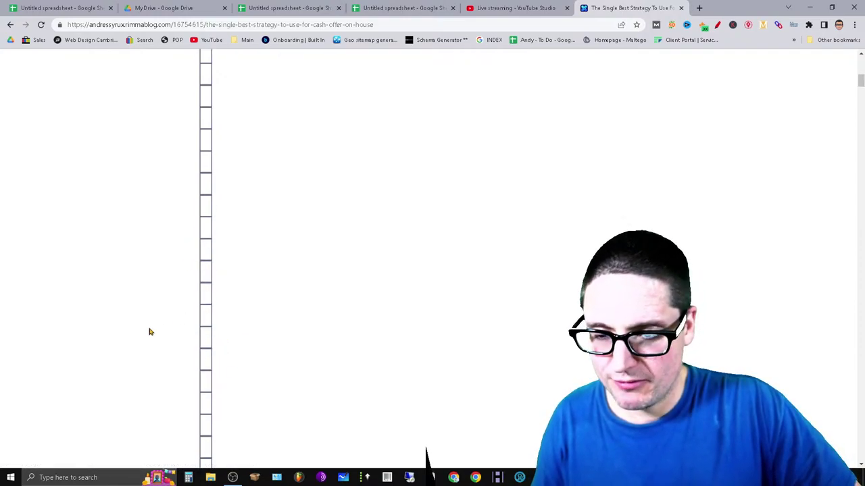
{"action": "scroll", "coordinate": [223, 297], "scroll_direction": "down", "scroll_amount": 3}
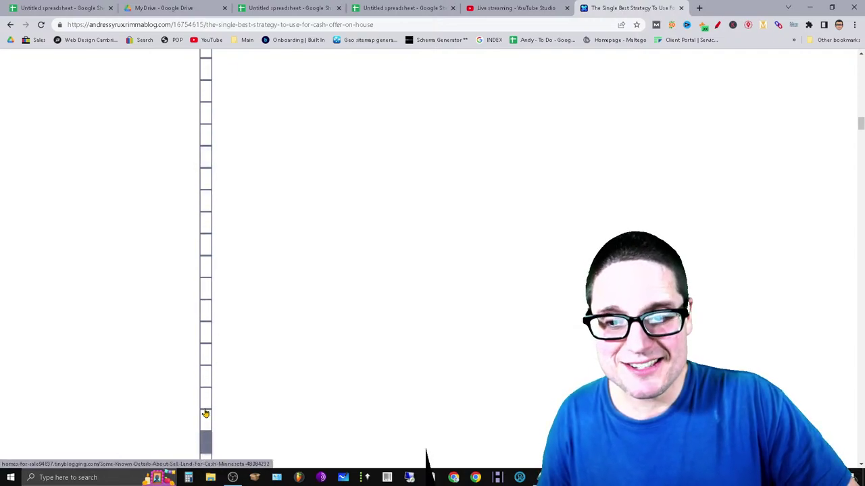
{"action": "scroll", "coordinate": [463, 264], "scroll_direction": "down", "scroll_amount": 2}
{"action": "scroll", "coordinate": [187, 379], "scroll_direction": "down", "scroll_amount": 5}
{"action": "scroll", "coordinate": [188, 427], "scroll_direction": "down", "scroll_amount": 5}
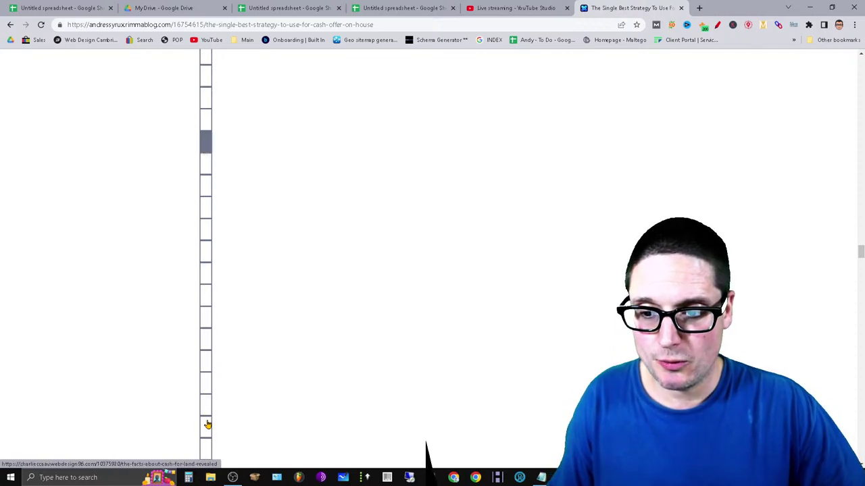
{"action": "scroll", "coordinate": [208, 425], "scroll_direction": "up", "scroll_amount": 2}
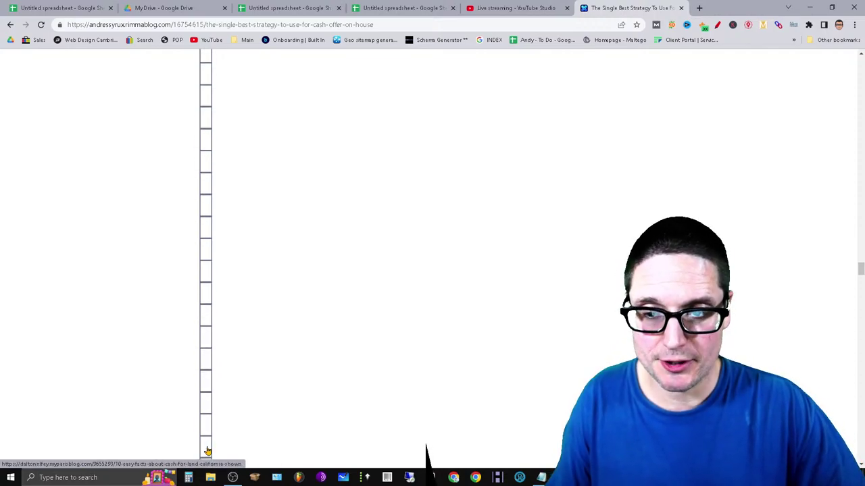
{"action": "left_click_drag", "start_coordinate": [860, 289], "coordinate": [860, 446]}
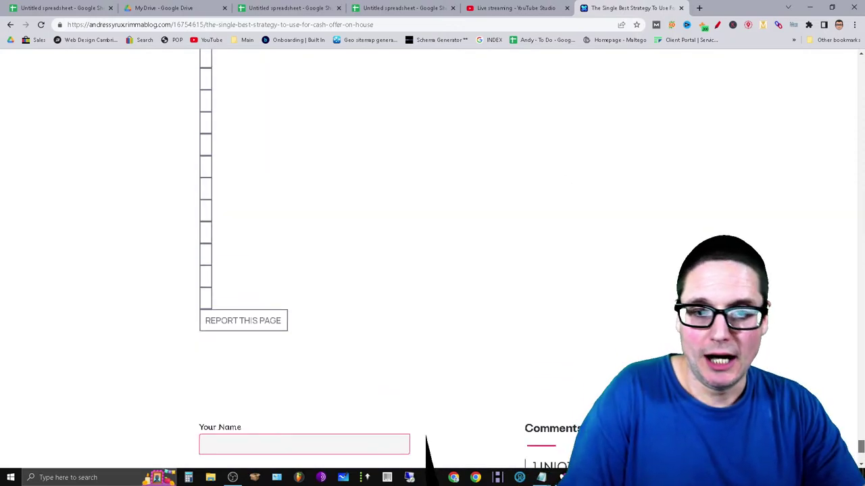
Step: Copy the blog post's address and switch to the Semrush window
{"action": "left_click", "coordinate": [406, 28]}
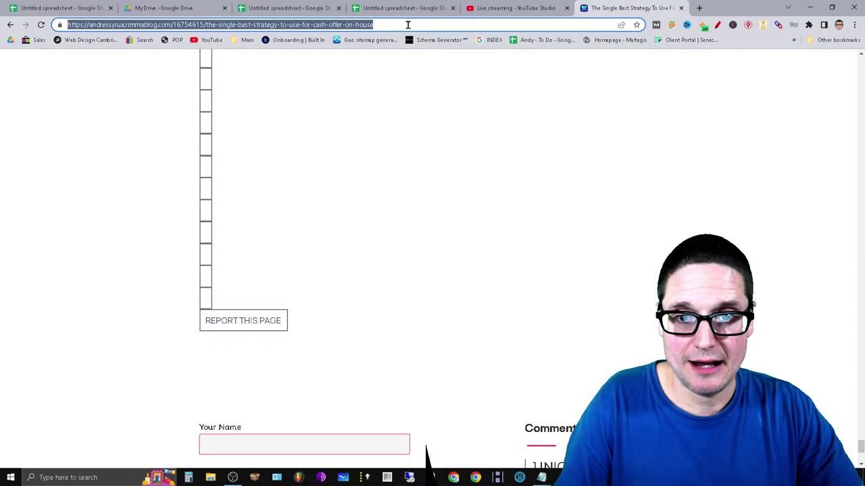
{"action": "right_click", "coordinate": [407, 28]}
{"action": "left_click", "coordinate": [433, 69]}
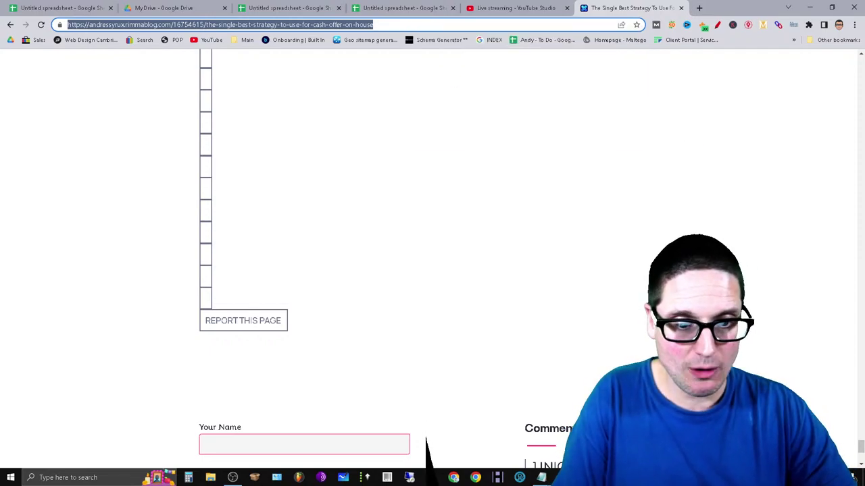
{"action": "key", "text": "alt+Tab"}
Step: Run a Semrush backlink search on the pasted blog post URL, then return to the post
{"action": "left_click_drag", "start_coordinate": [181, 58], "coordinate": [58, 64]}
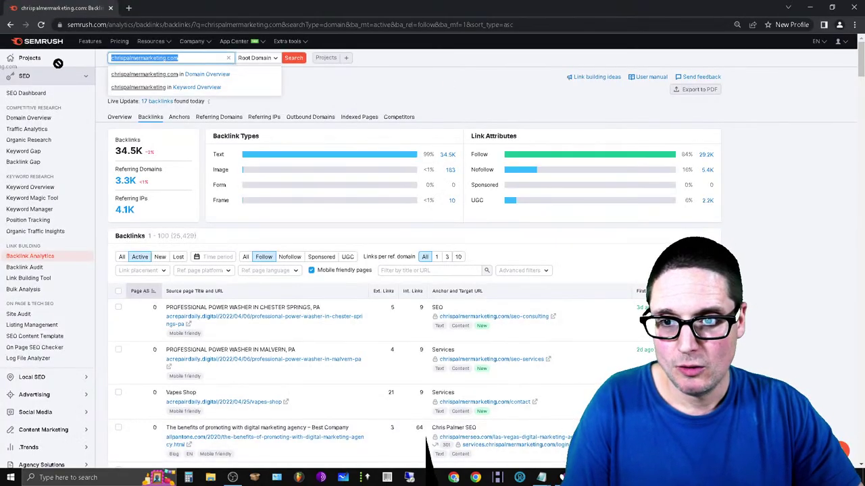
{"action": "key", "text": "ctrl+v"}
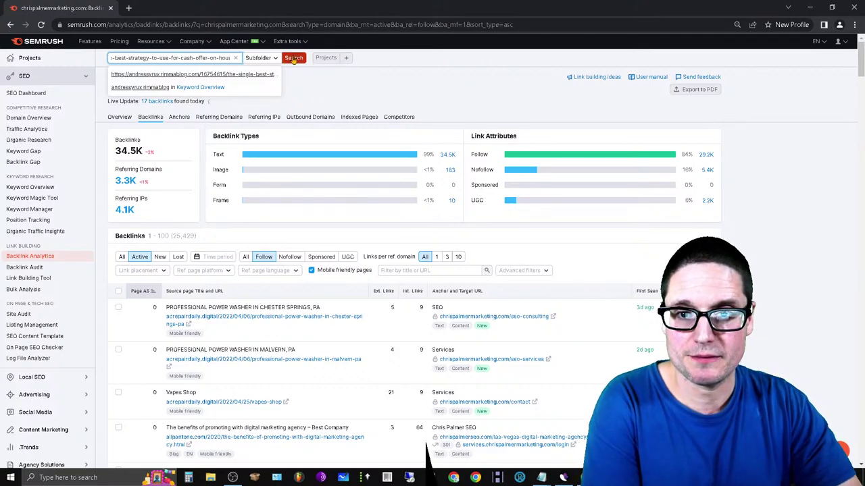
{"action": "left_click", "coordinate": [293, 58]}
{"action": "left_click", "coordinate": [129, 8]}
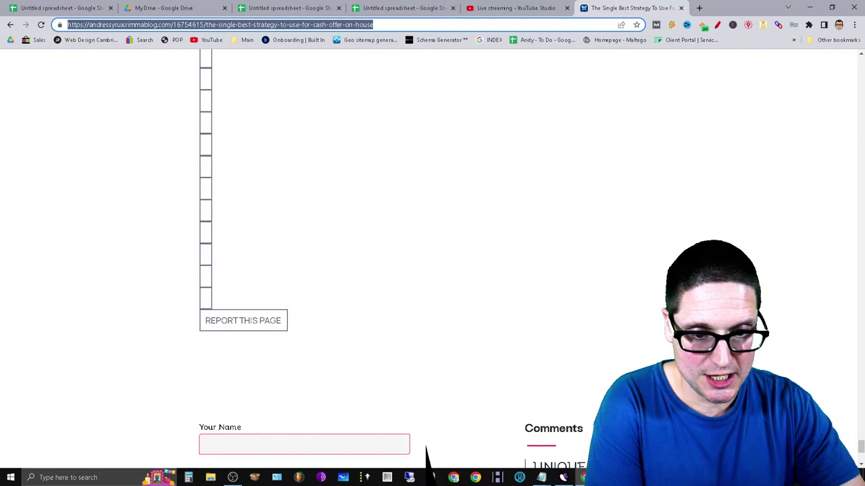
Step: Check the post in Ahrefs Backlink Checker: URL Rating 8, Domain Rating 49, zero backlinks
{"action": "left_click", "coordinate": [699, 6]}
{"action": "type", "text": "ahrefs."}
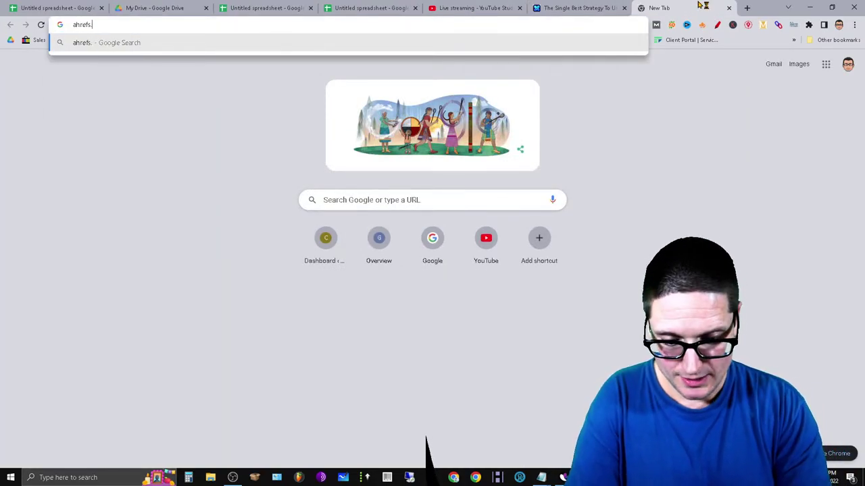
{"action": "type", "text": "com/backlink-checker"}
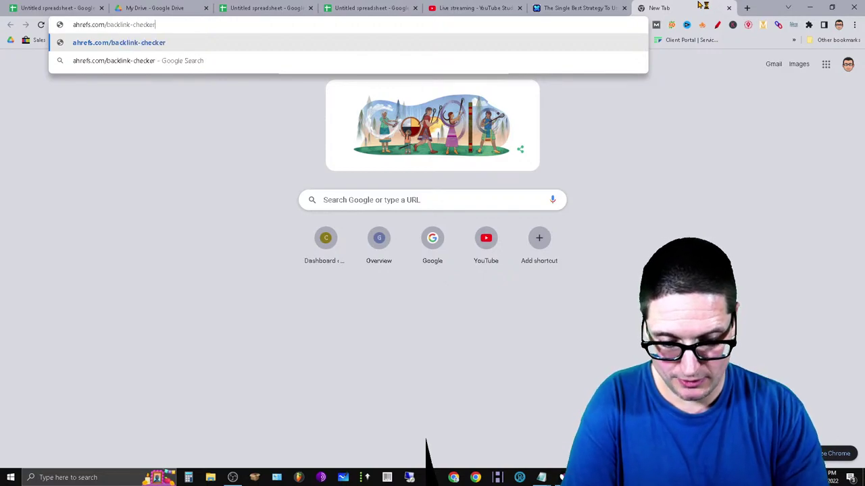
{"action": "key", "text": "Return"}
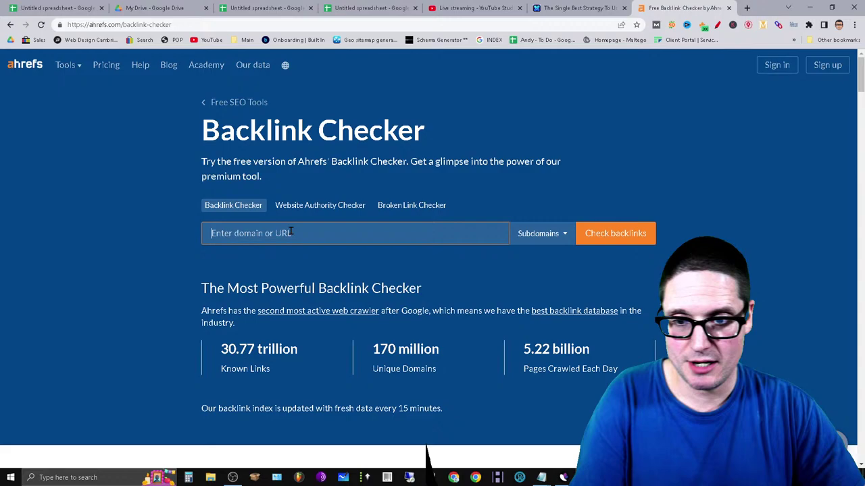
{"action": "left_click", "coordinate": [623, 239]}
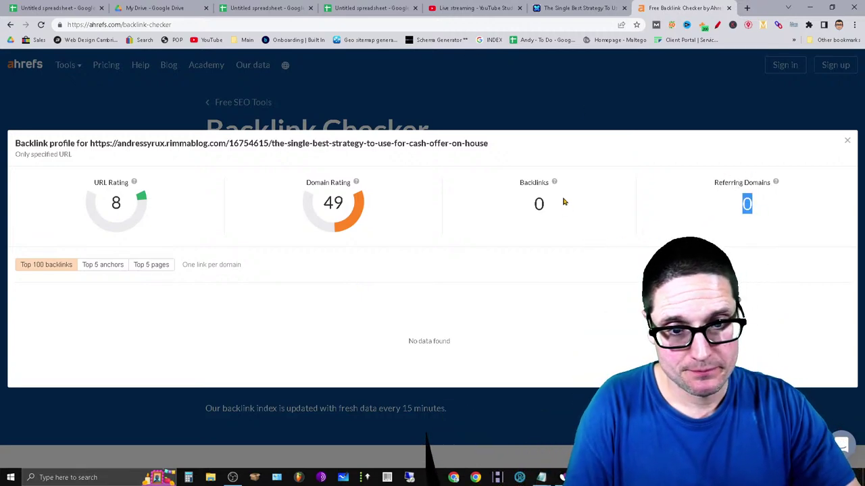
{"action": "left_click_drag", "start_coordinate": [347, 206], "coordinate": [304, 216]}
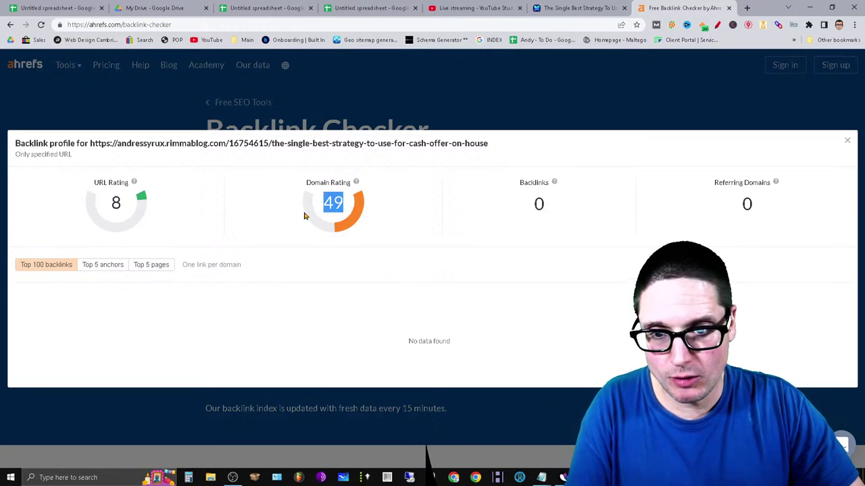